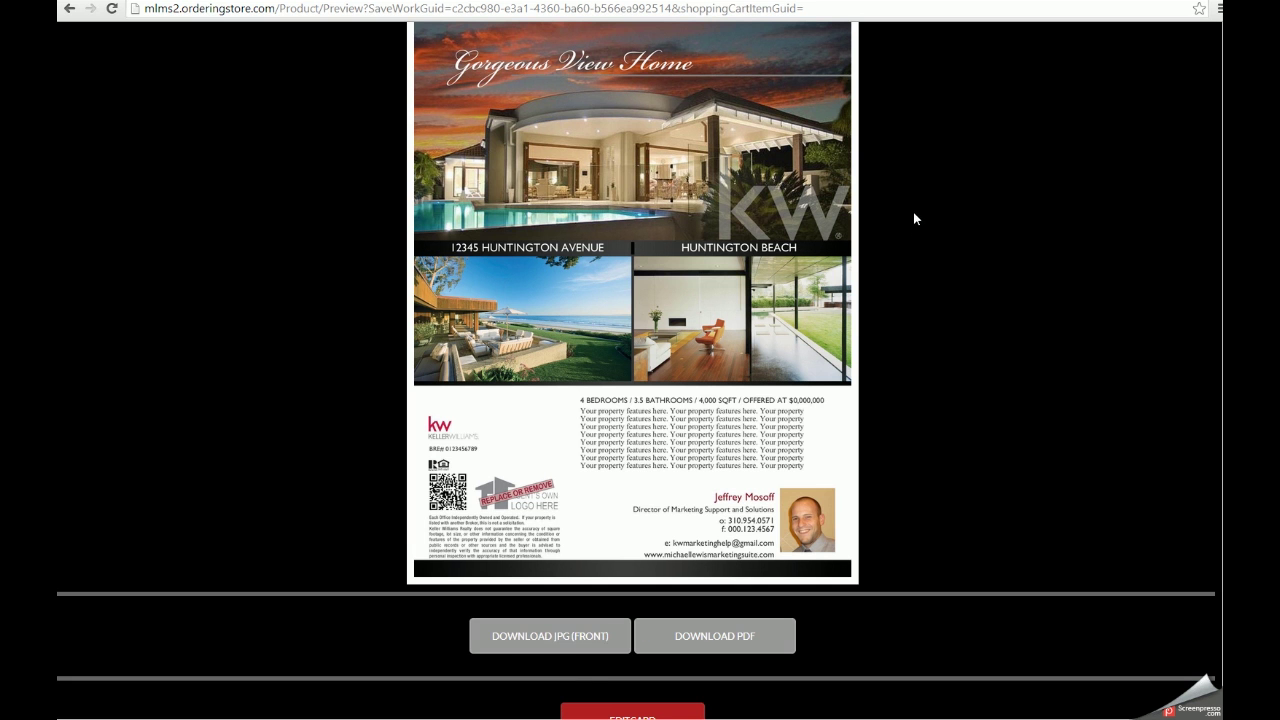
Scroll the Gorgeous View Home flyer preview page toward its download buttons
{"action": "scroll", "coordinate": [757, 401], "scroll_direction": "up", "scroll_amount": 3}
Download the front of the Gorgeous View Home flyer as a JPG via DOWNLOAD JPG (FRONT)
{"action": "right_click", "coordinate": [756, 401]}
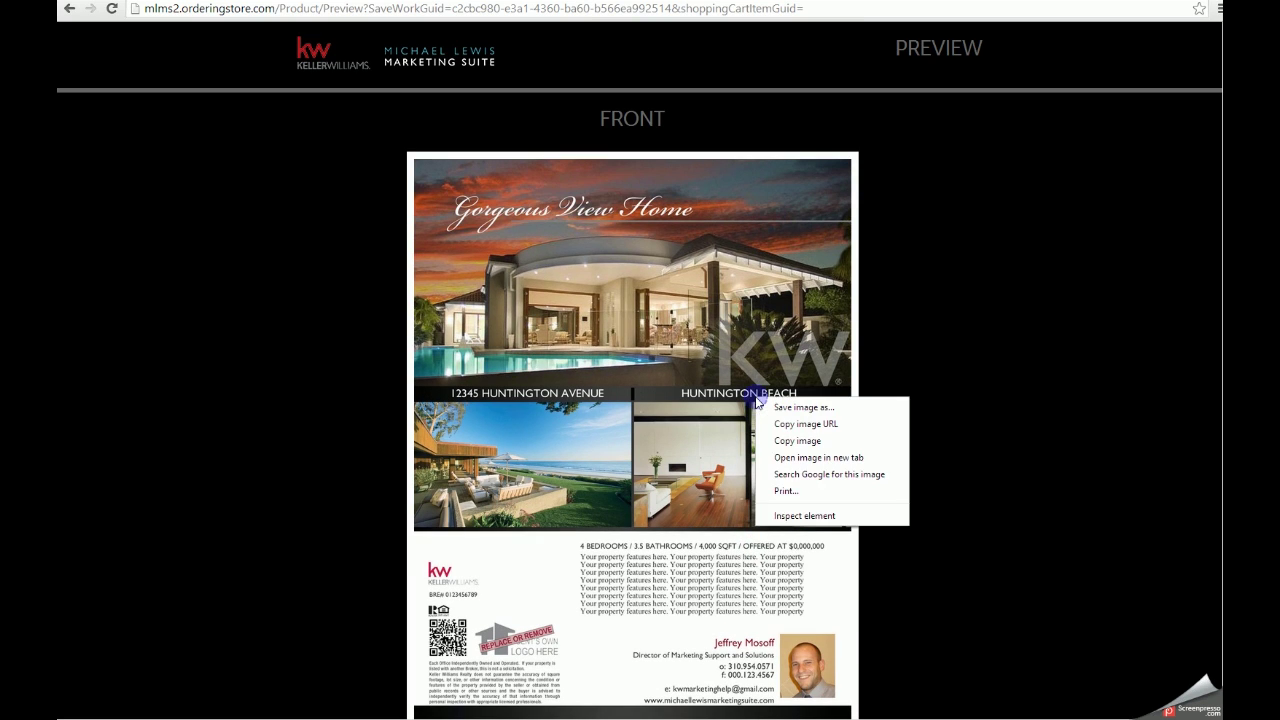
{"action": "left_click", "coordinate": [872, 340]}
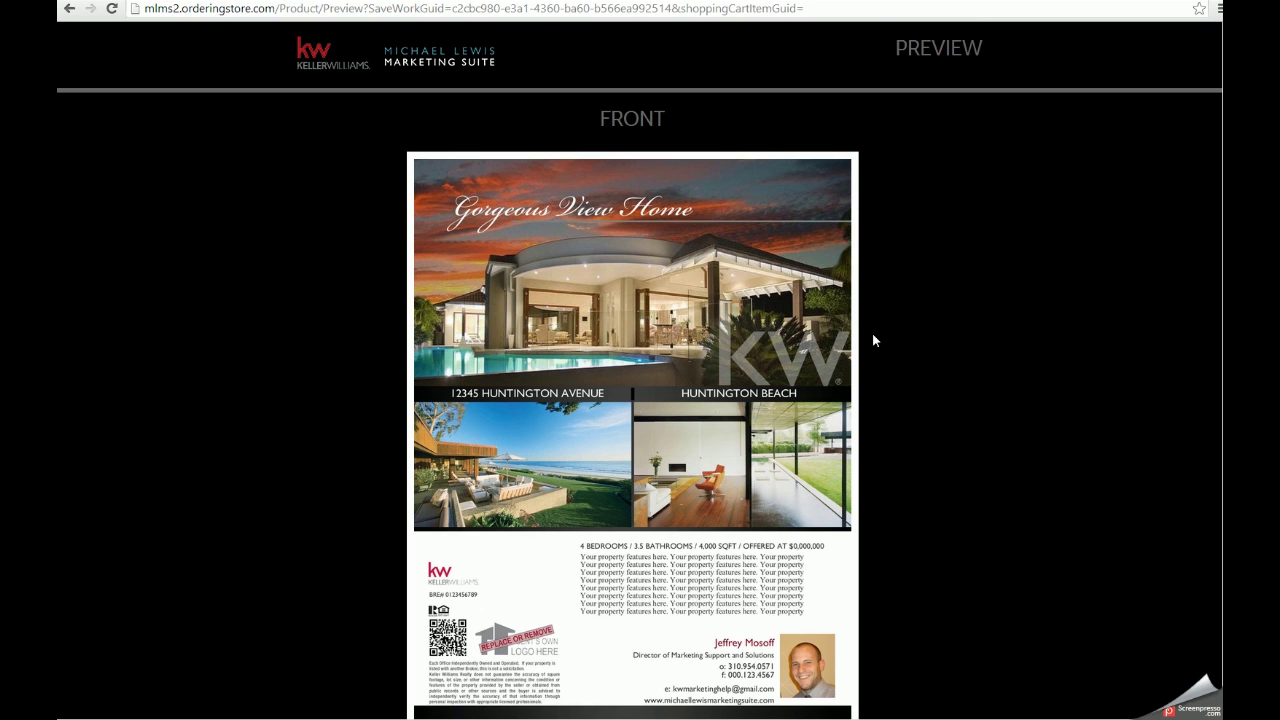
{"action": "scroll", "coordinate": [872, 340], "scroll_direction": "down", "scroll_amount": 5}
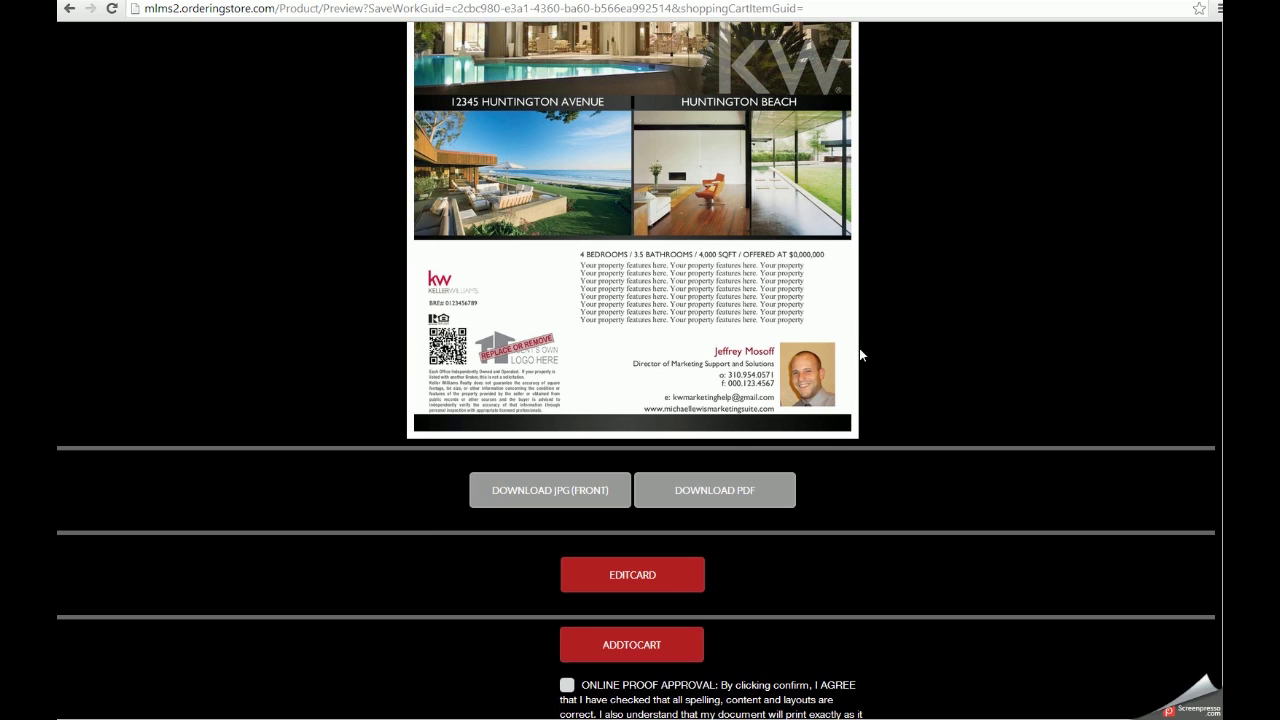
{"action": "left_click", "coordinate": [584, 509]}
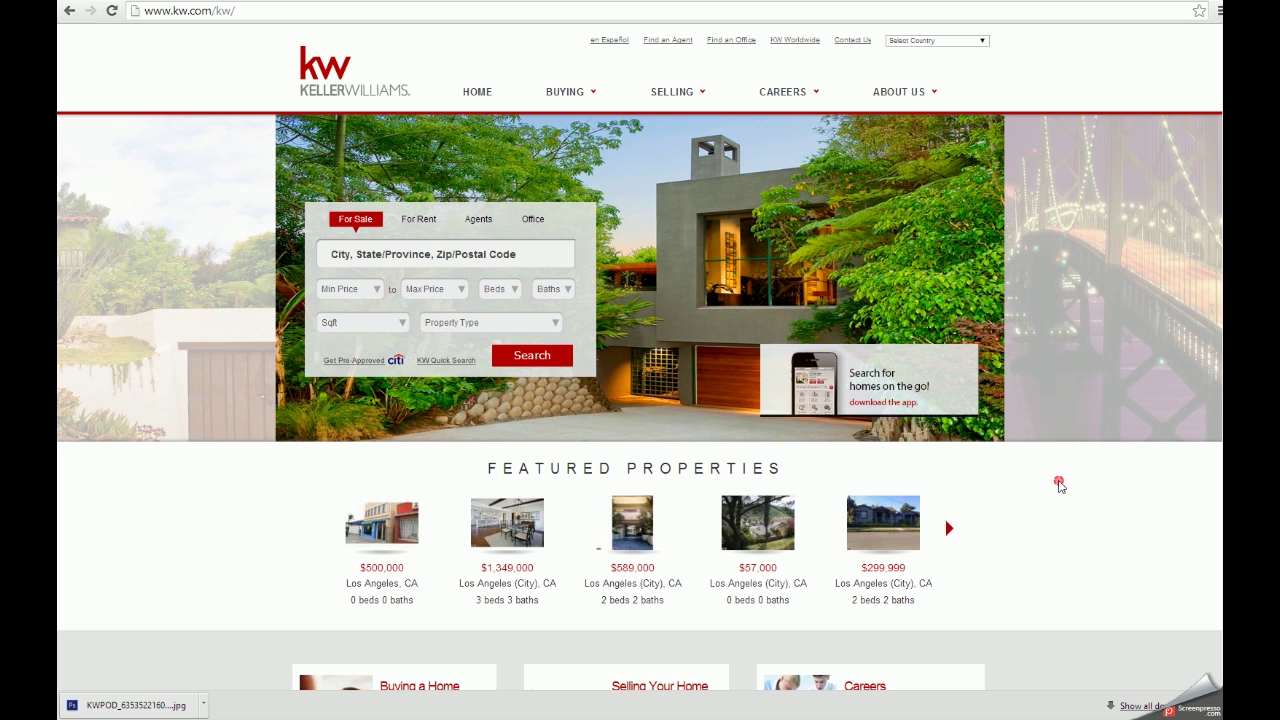
Log in to myKW from the kw.com footer and go to eEdge Email & Reminders
{"action": "scroll", "coordinate": [960, 441], "scroll_direction": "down", "scroll_amount": 6}
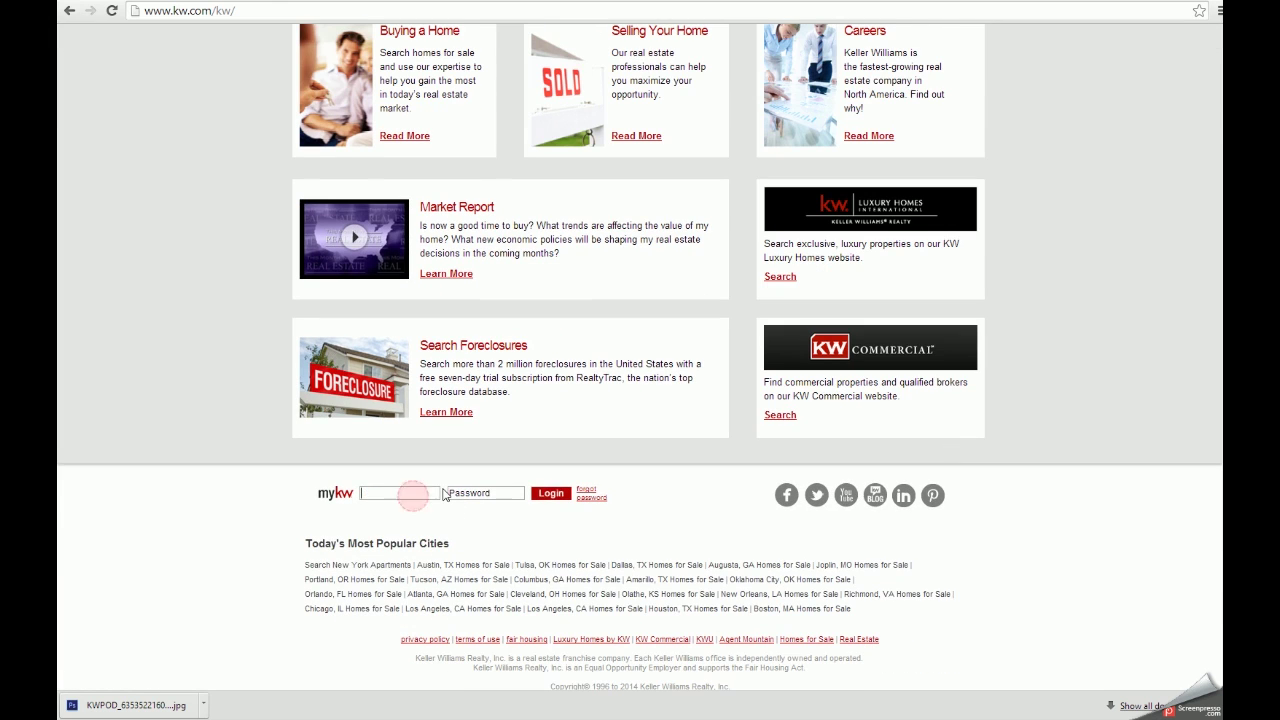
{"action": "left_click", "coordinate": [550, 493]}
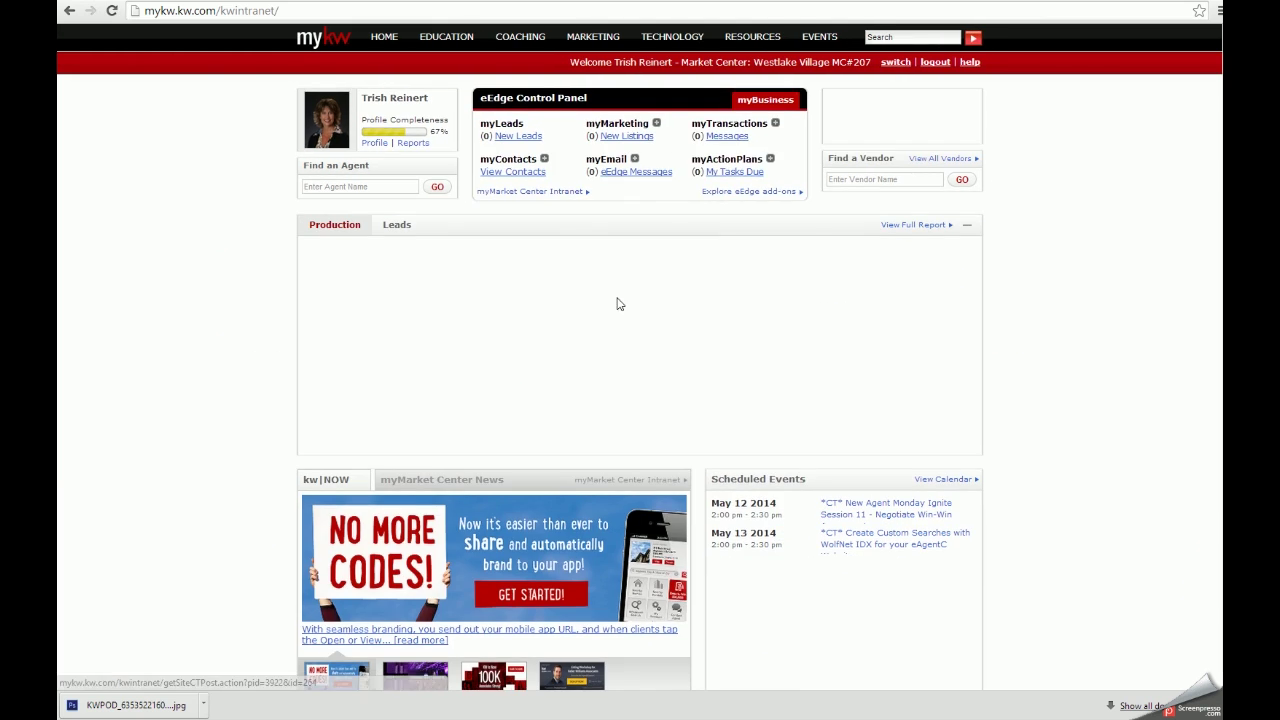
{"action": "left_click", "coordinate": [636, 174]}
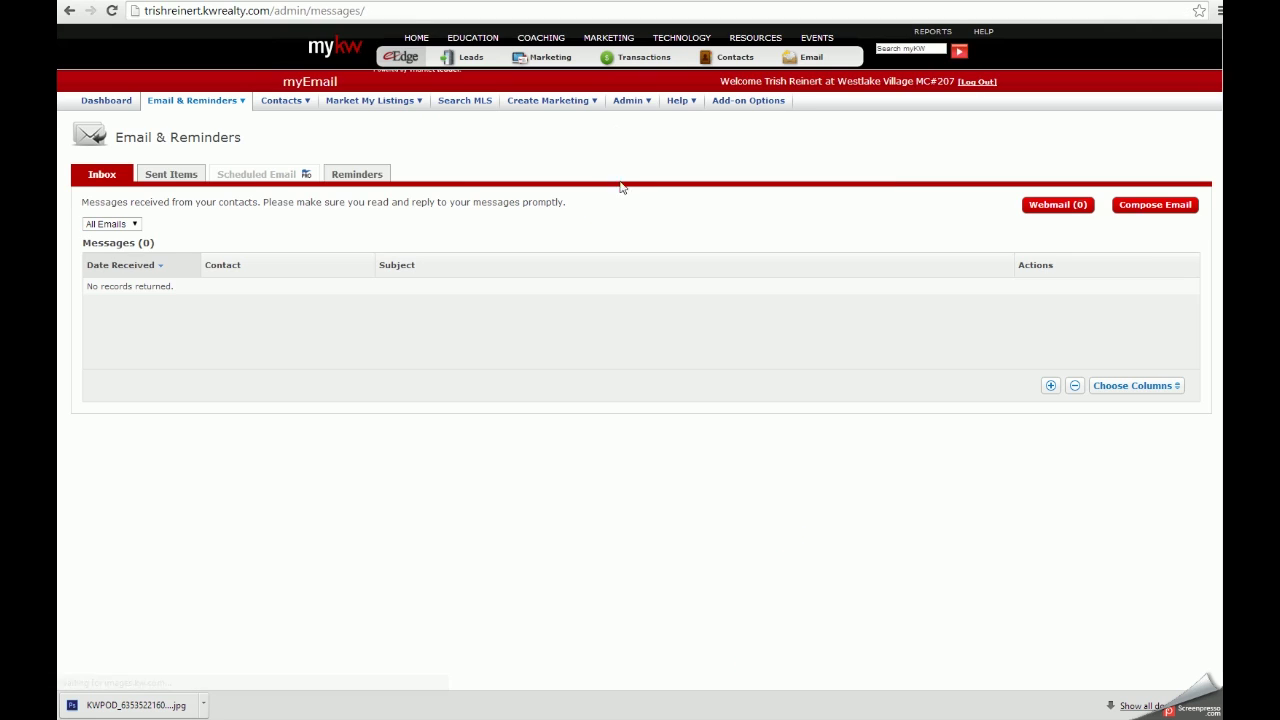
{"action": "mouse_move", "coordinate": [229, 110]}
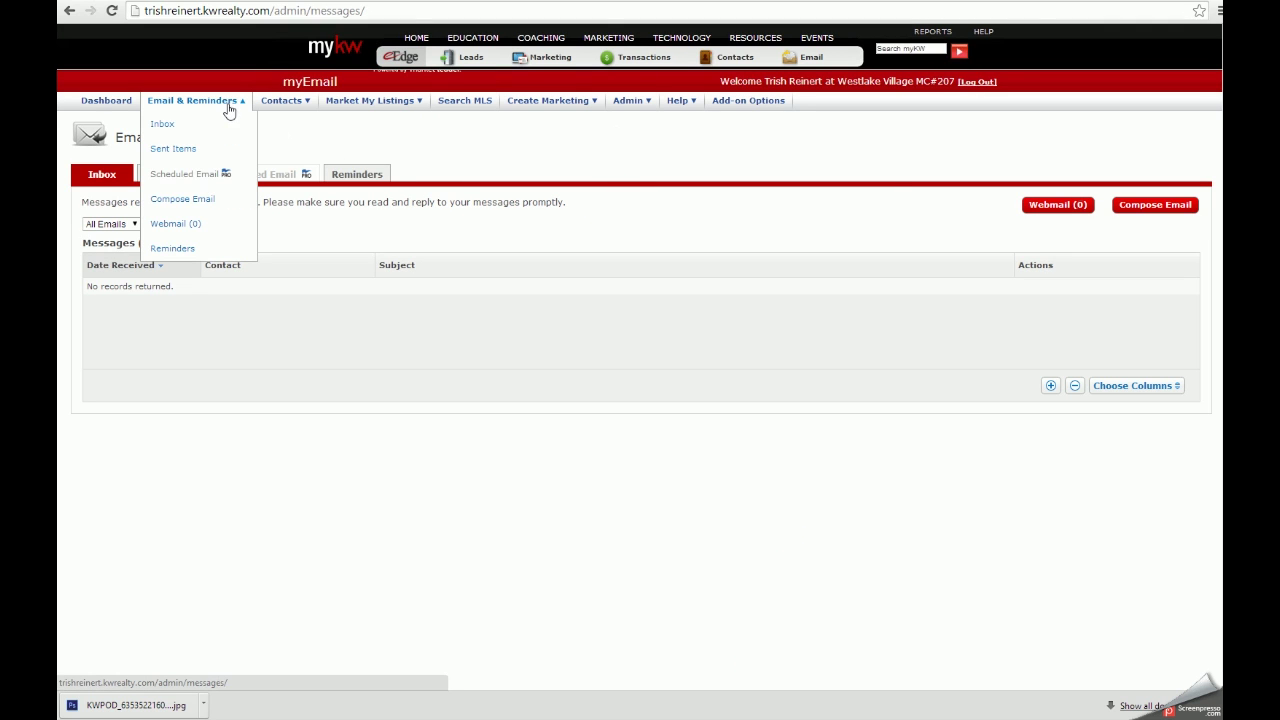
Start a new eEdge email, open its Insert image dialog, and open a new browser tab
{"action": "left_click", "coordinate": [191, 203]}
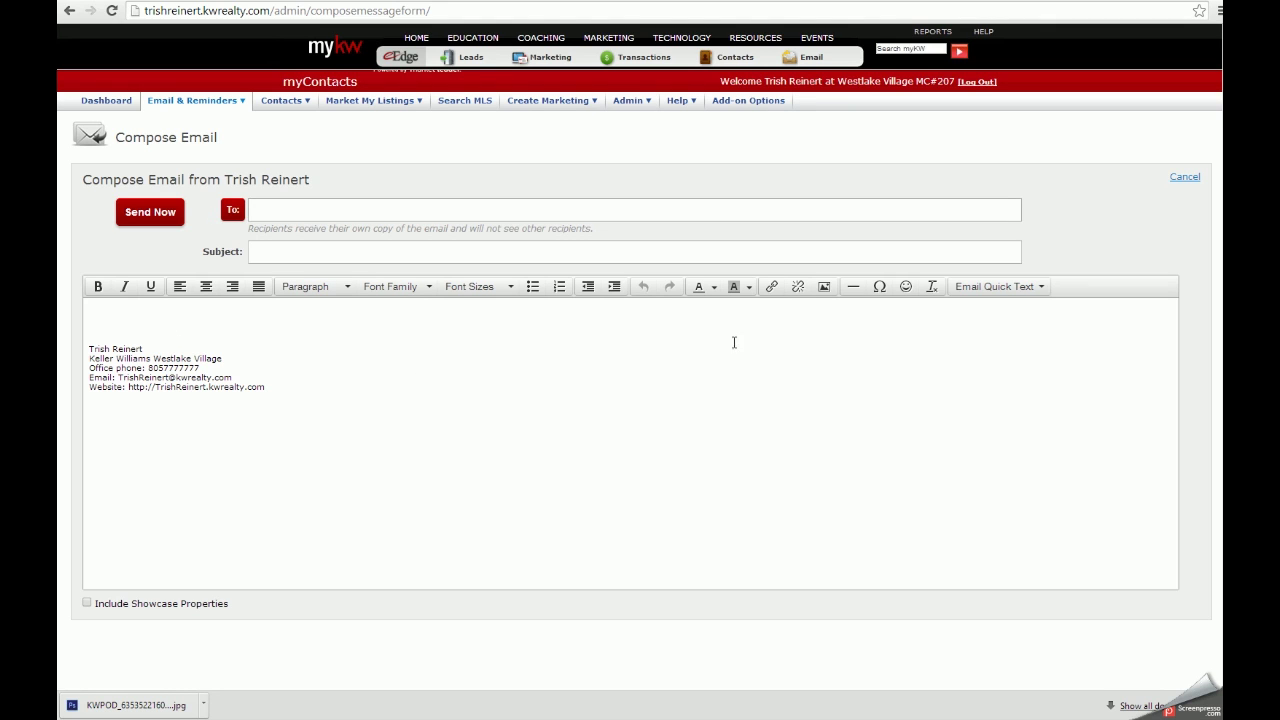
{"action": "left_click", "coordinate": [824, 288]}
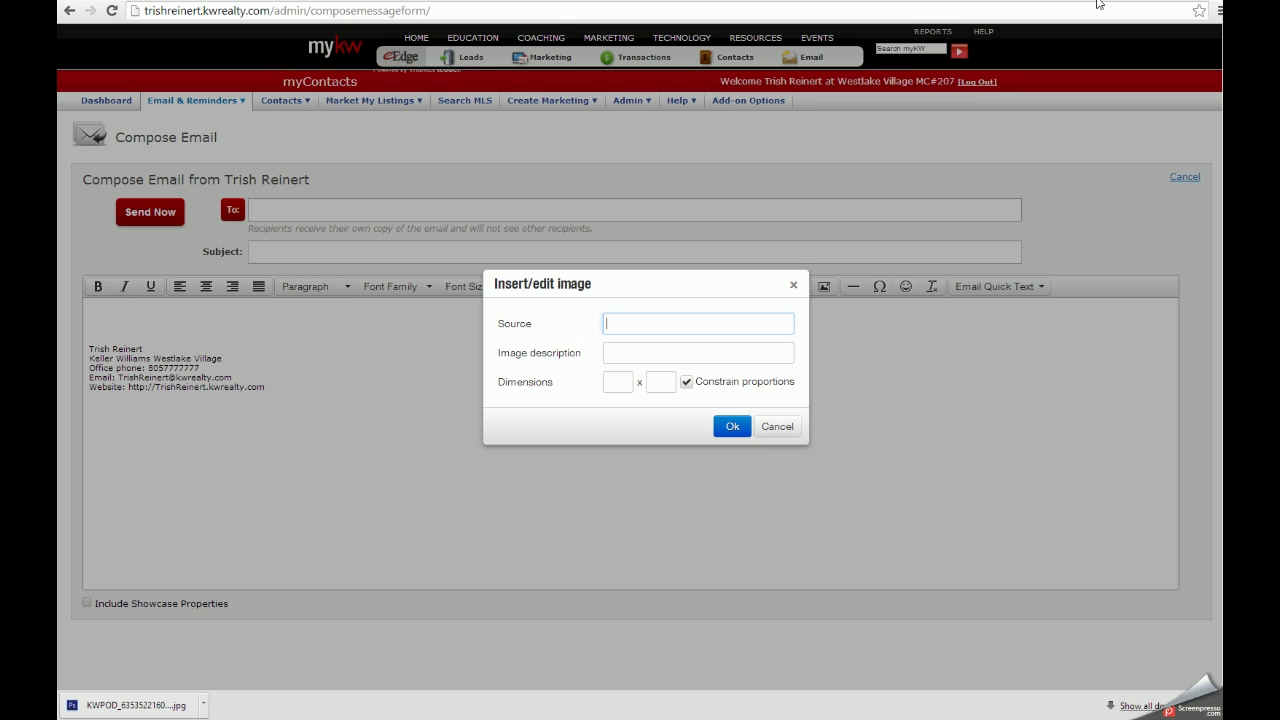
{"action": "key", "text": "ctrl+t"}
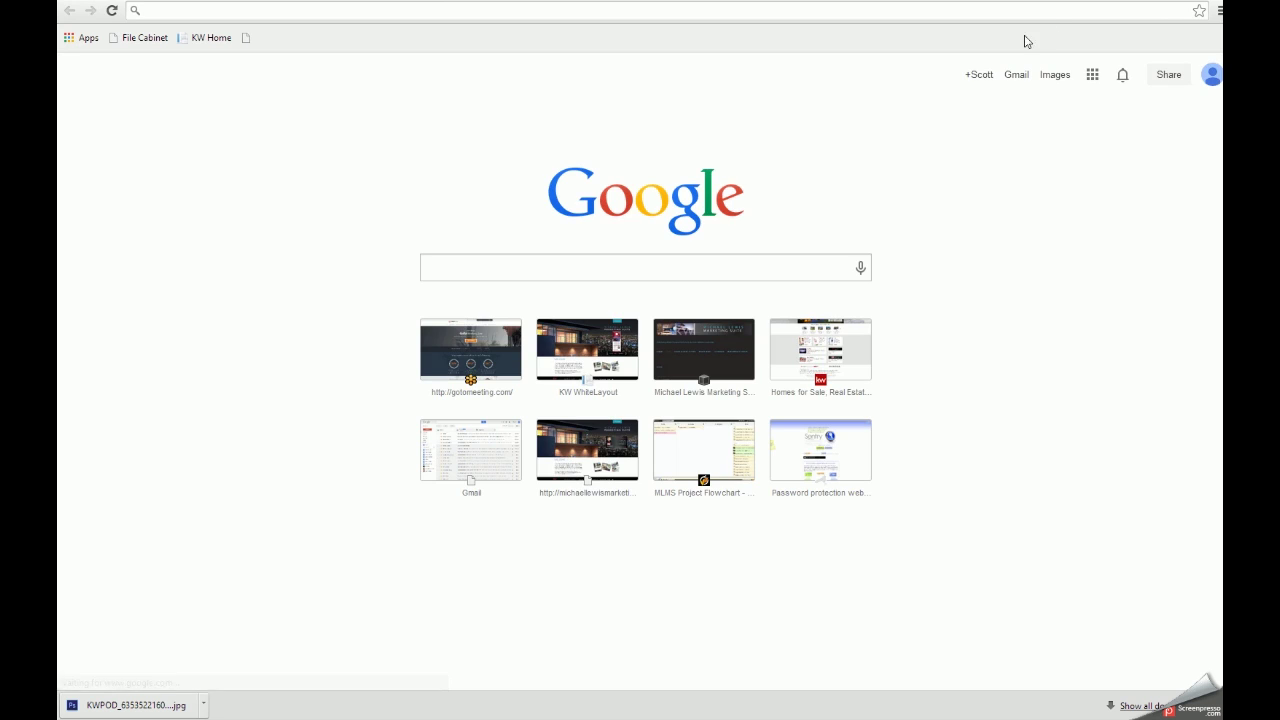
Search for TinyPic in the new tab and open the TinyPic website
{"action": "left_click", "coordinate": [494, 268]}
{"action": "type", "text": "TinyPic.com"}
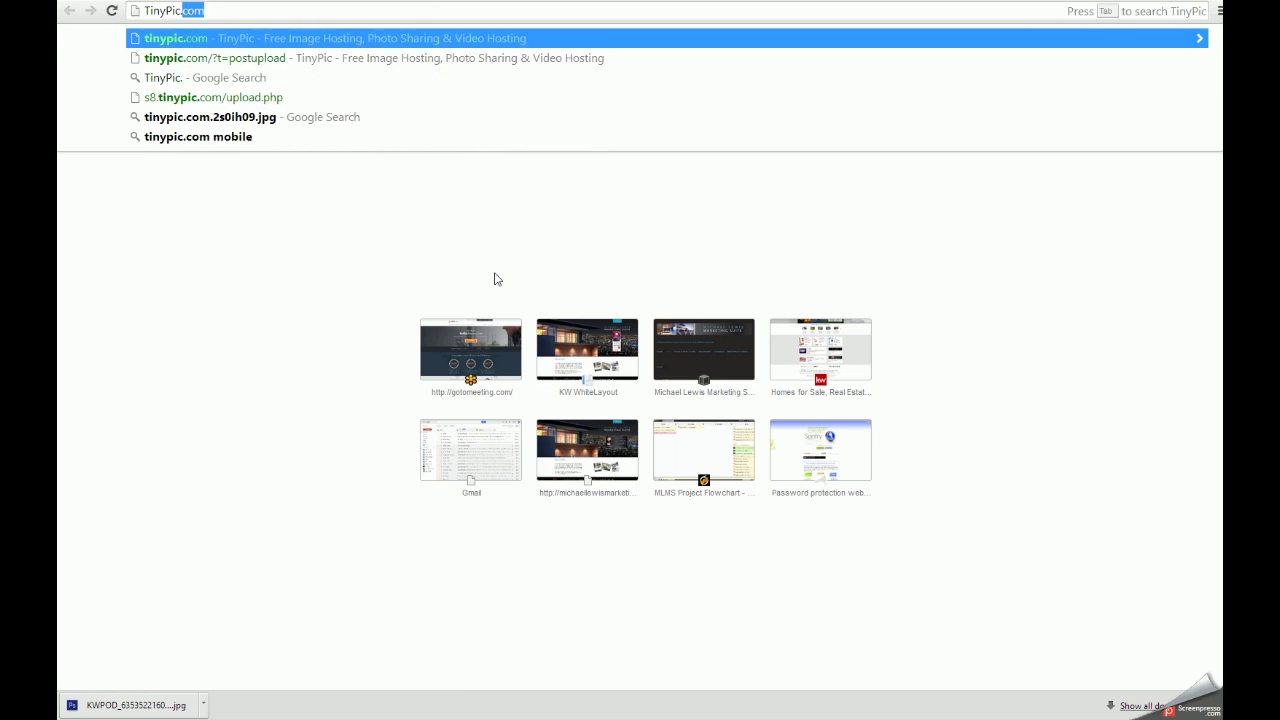
{"action": "key", "text": "Return"}
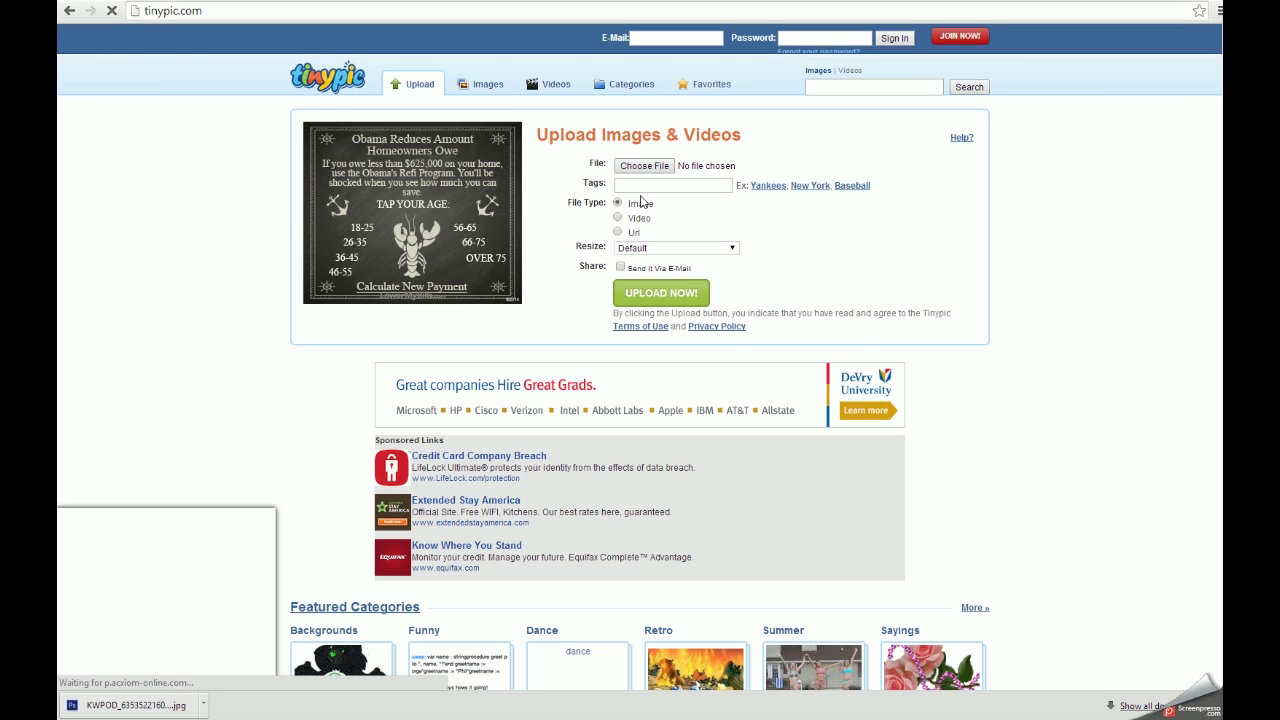
Upload the KWPOD flyer JPG from Downloads to TinyPic and copy its direct image link
{"action": "left_click", "coordinate": [652, 166]}
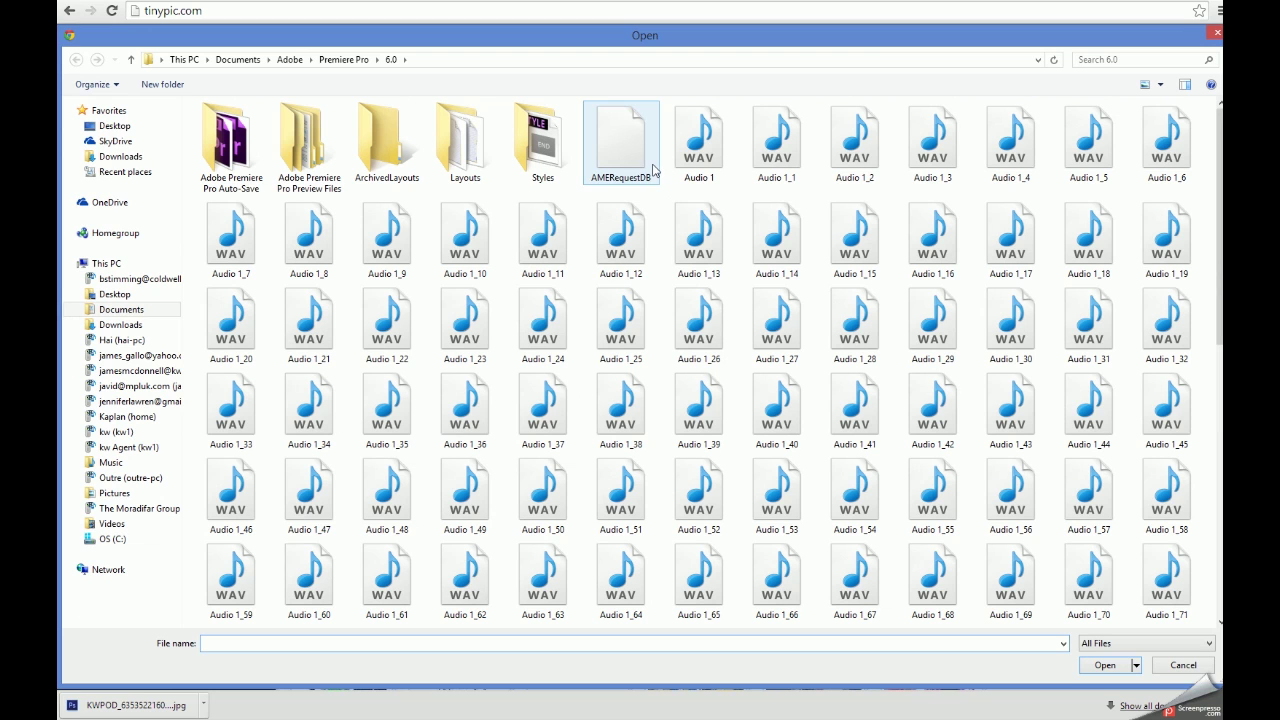
{"action": "left_click", "coordinate": [112, 156]}
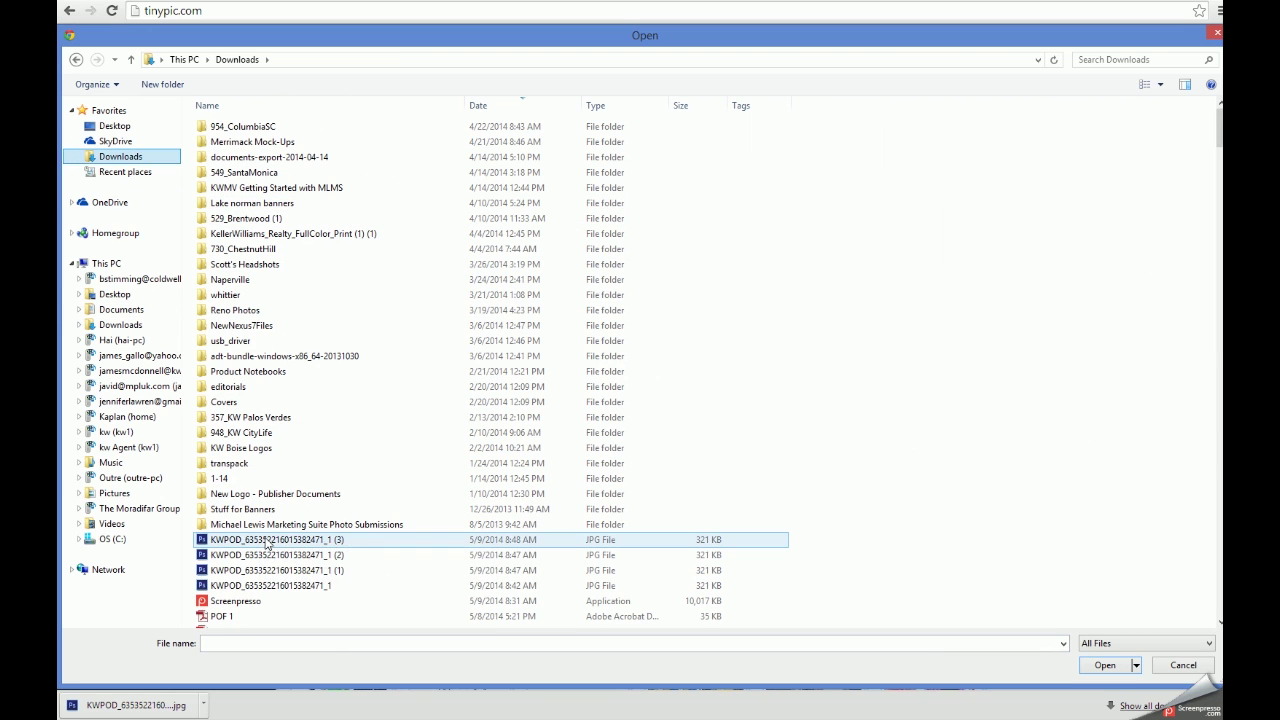
{"action": "left_click", "coordinate": [290, 540]}
{"action": "left_click", "coordinate": [1104, 665]}
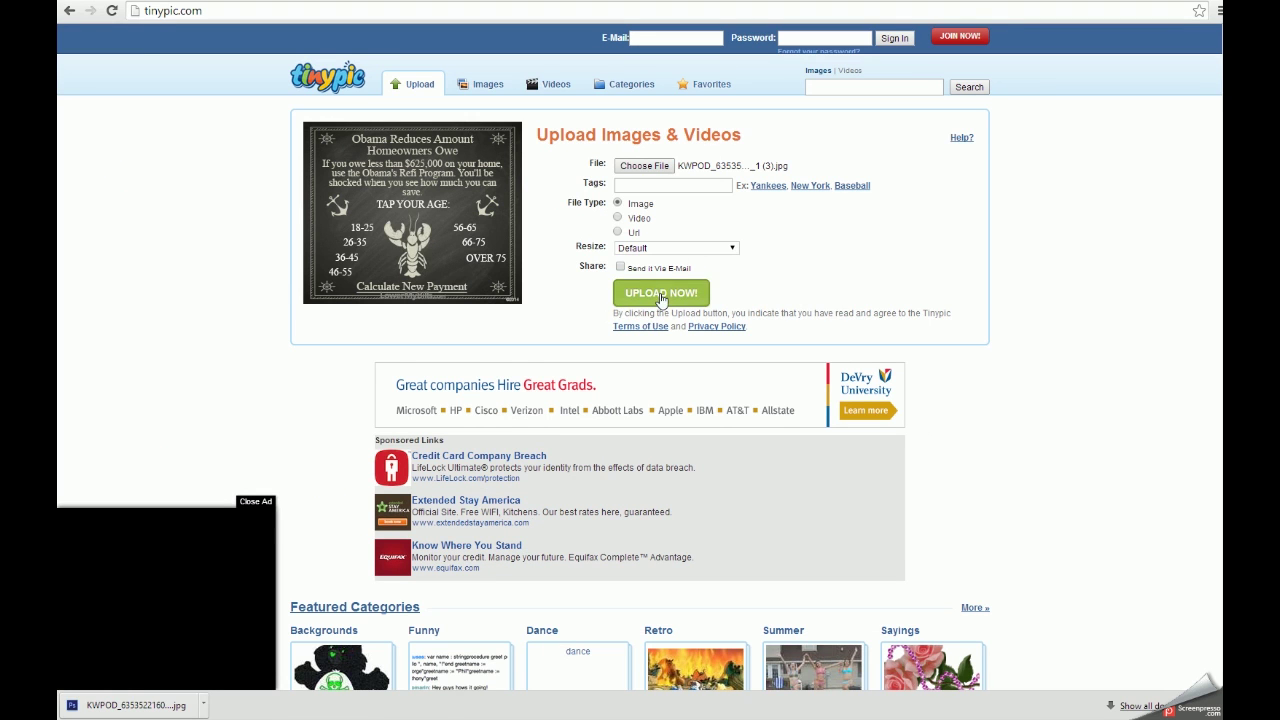
{"action": "left_click", "coordinate": [661, 293]}
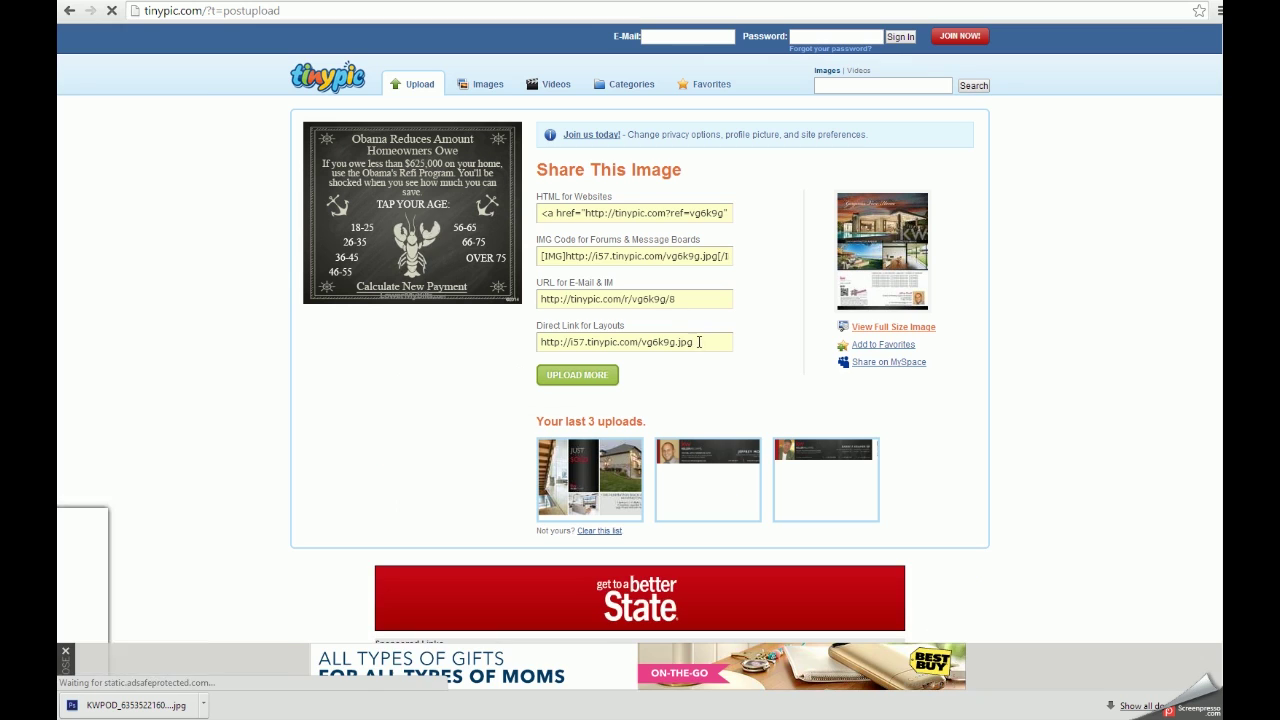
{"action": "left_click_drag", "start_coordinate": [700, 342], "coordinate": [539, 342]}
{"action": "key", "text": "ctrl+c"}
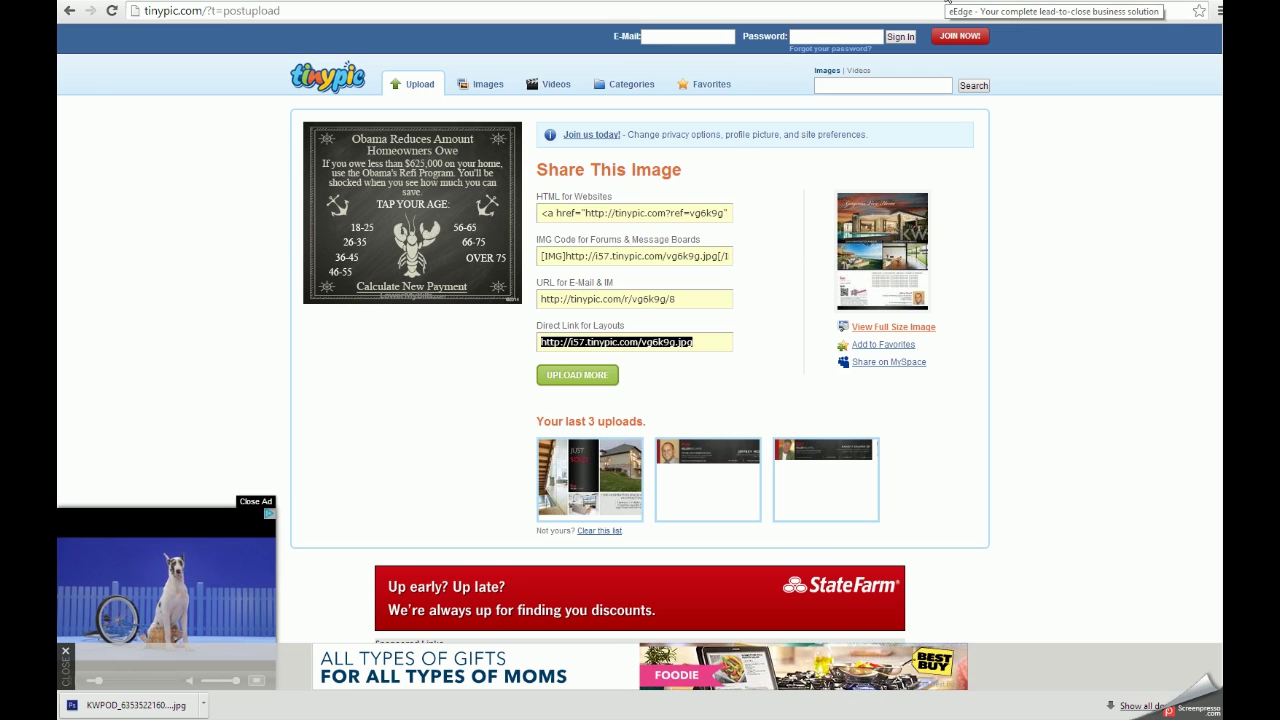
{"action": "left_click", "coordinate": [947, 3]}
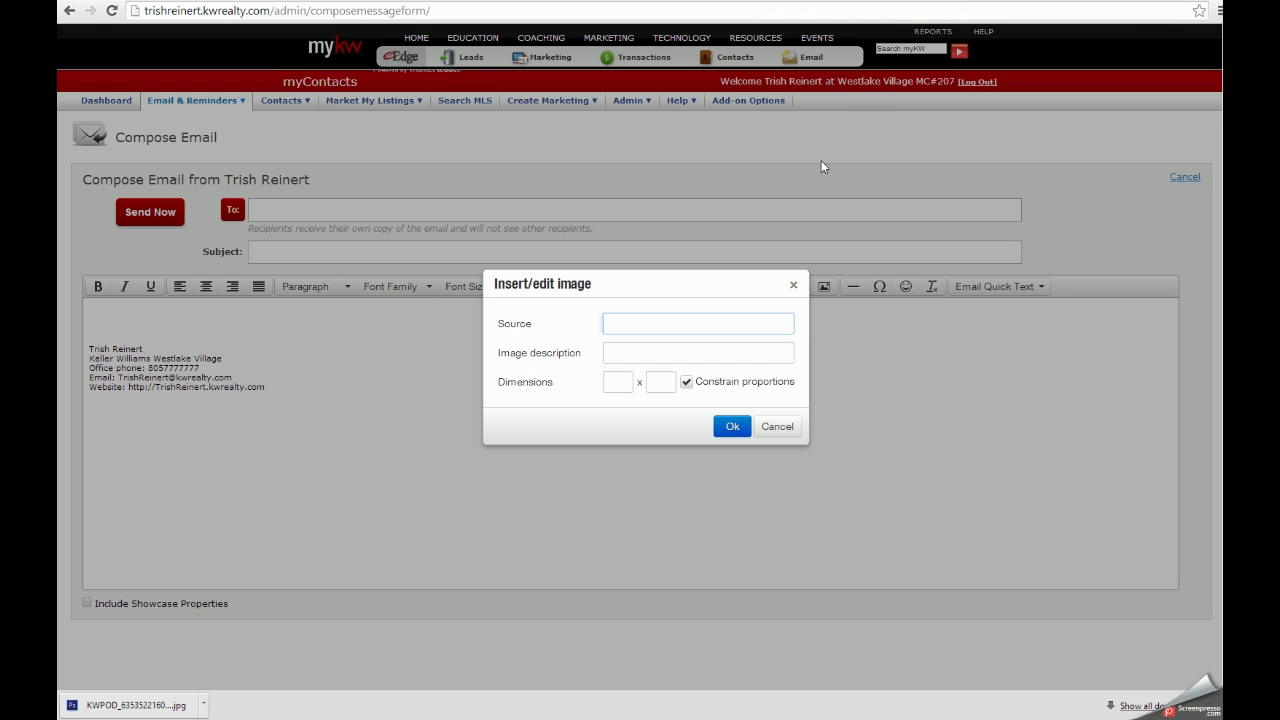
Insert the flyer using the pasted TinyPic link as source, sized 1240 x 1600
{"action": "left_click", "coordinate": [665, 323]}
{"action": "key", "text": "ctrl+v"}
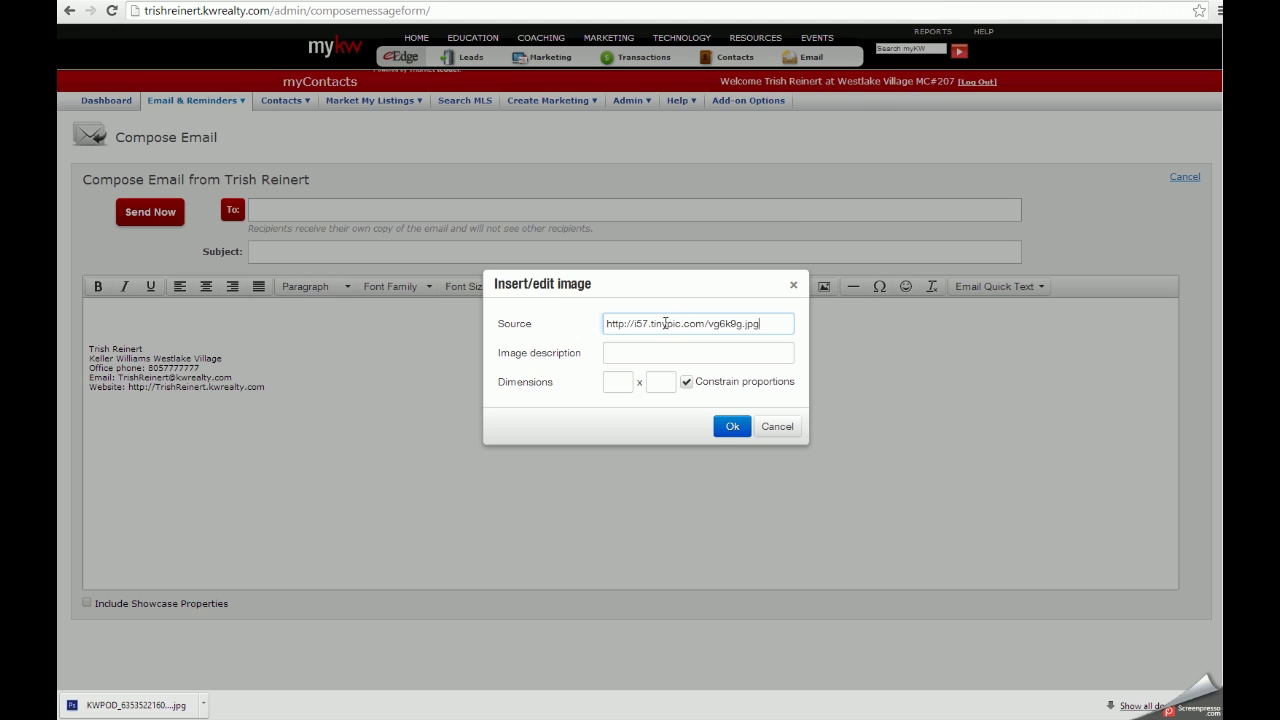
{"action": "left_click", "coordinate": [646, 350]}
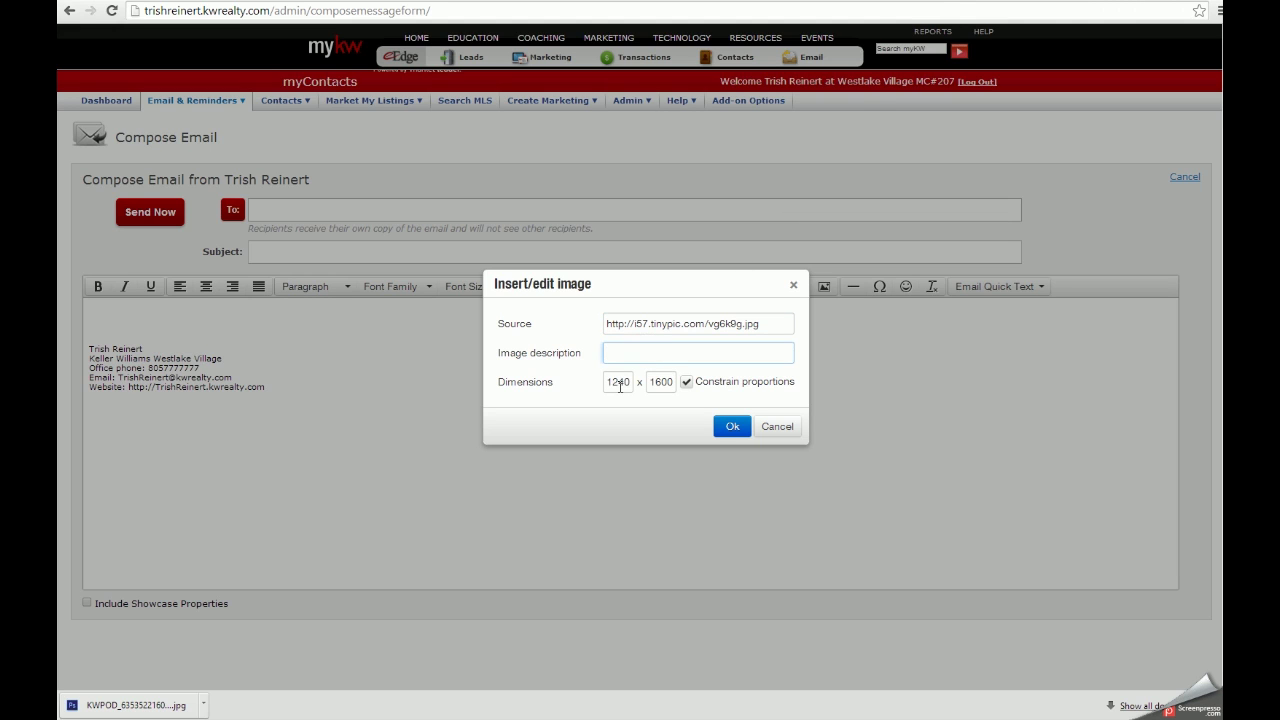
{"action": "left_click", "coordinate": [732, 426]}
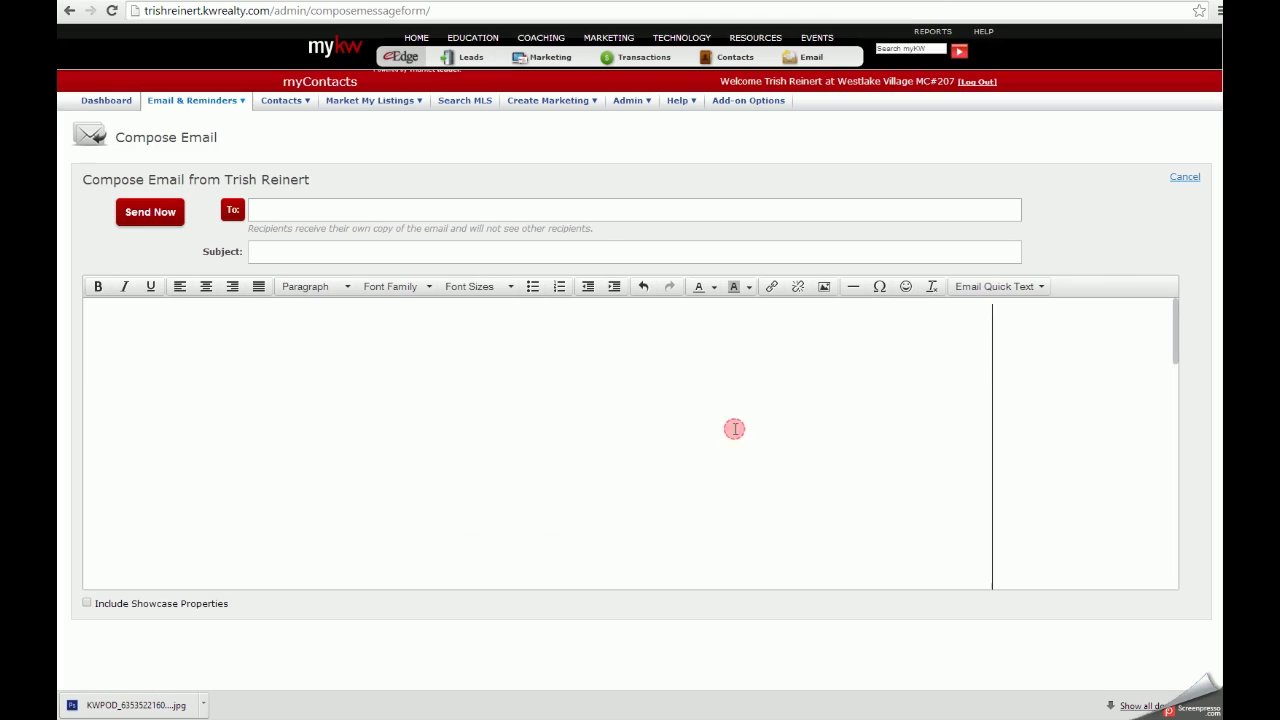
Select the embedded Gorgeous View Home flyer image and open the Insert/edit link dialog
{"action": "key", "text": "ctrl+a"}
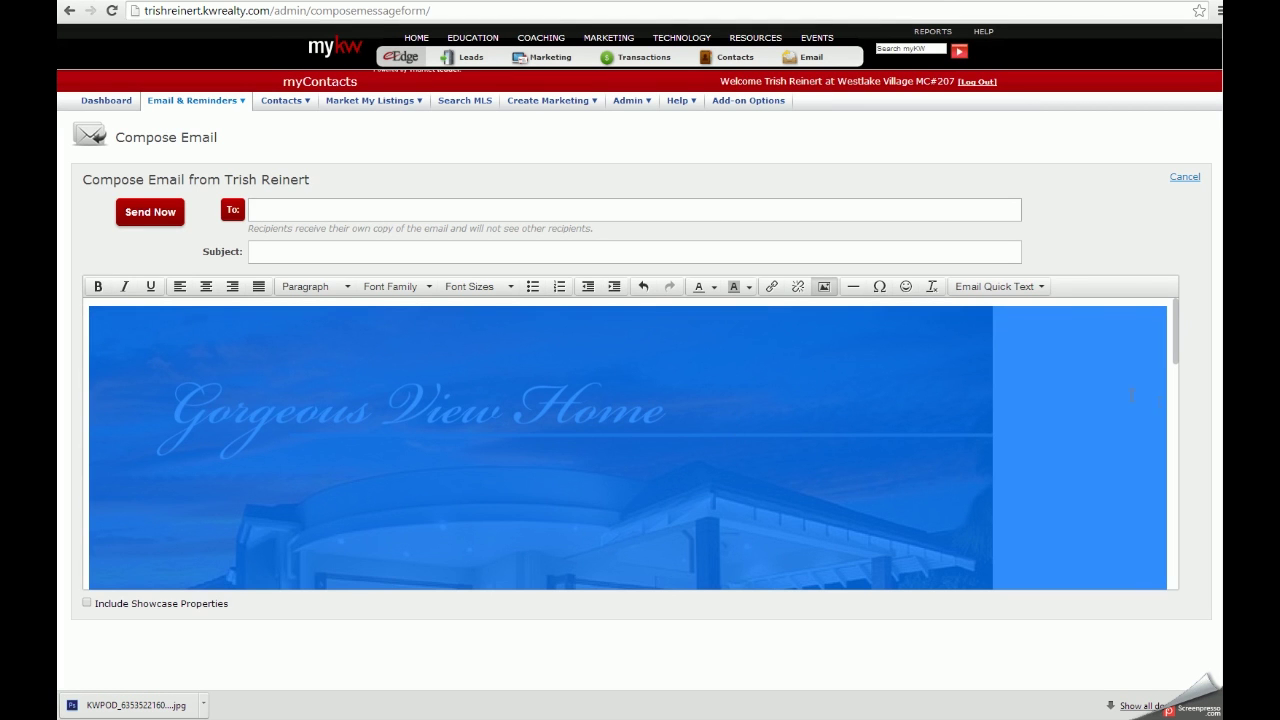
{"action": "left_click", "coordinate": [1057, 380]}
{"action": "scroll", "coordinate": [1000, 346], "scroll_direction": "down", "scroll_amount": 8}
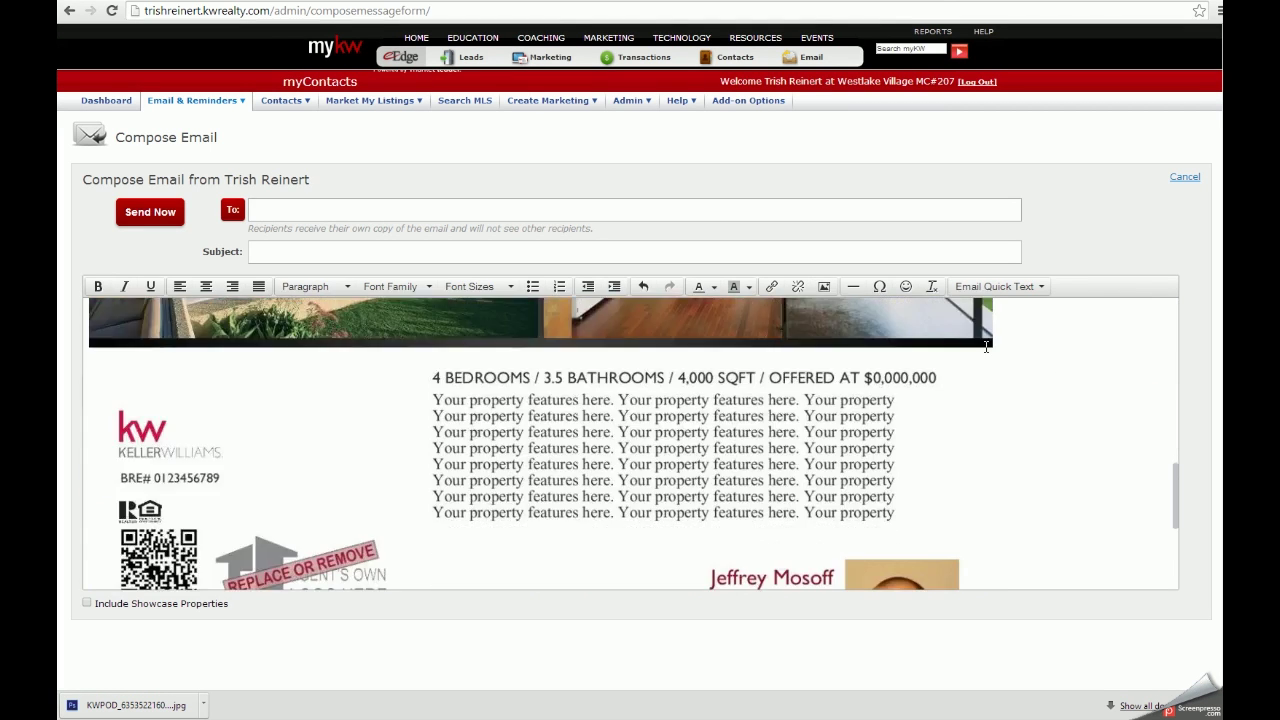
{"action": "scroll", "coordinate": [986, 346], "scroll_direction": "down", "scroll_amount": 5}
{"action": "scroll", "coordinate": [986, 346], "scroll_direction": "up", "scroll_amount": 10}
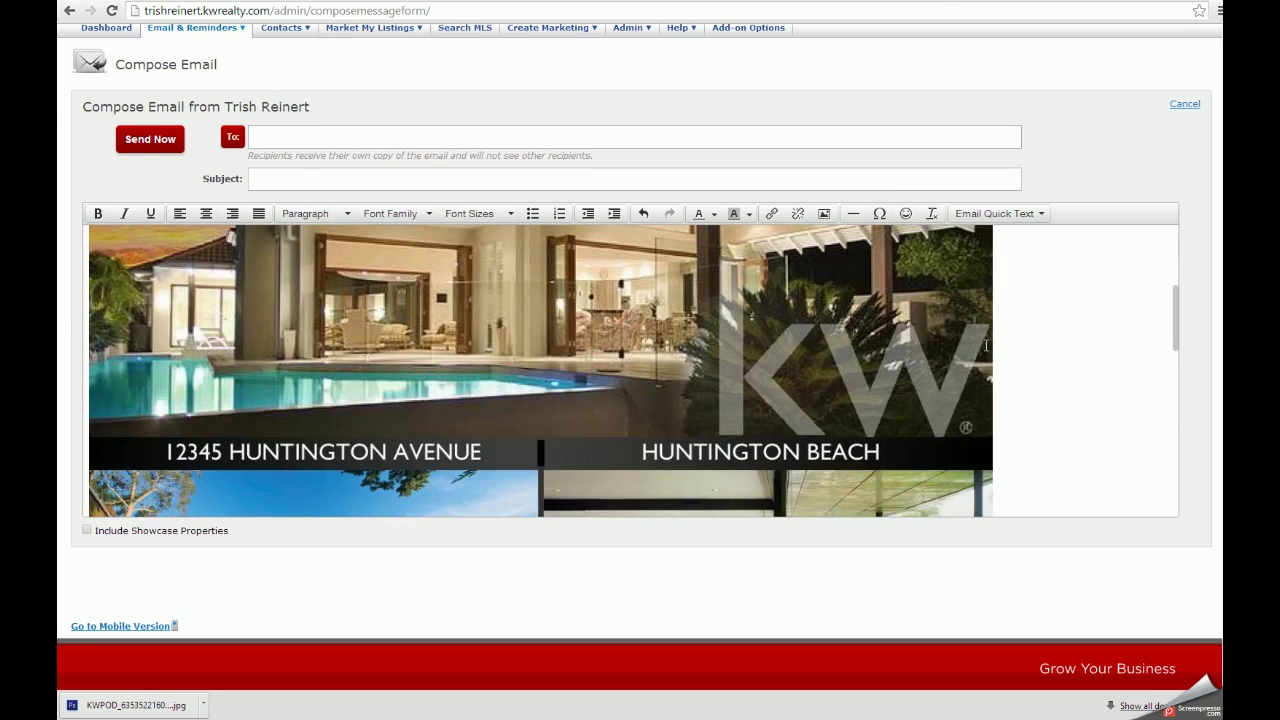
{"action": "scroll", "coordinate": [986, 346], "scroll_direction": "up", "scroll_amount": 5}
{"action": "left_click", "coordinate": [511, 417]}
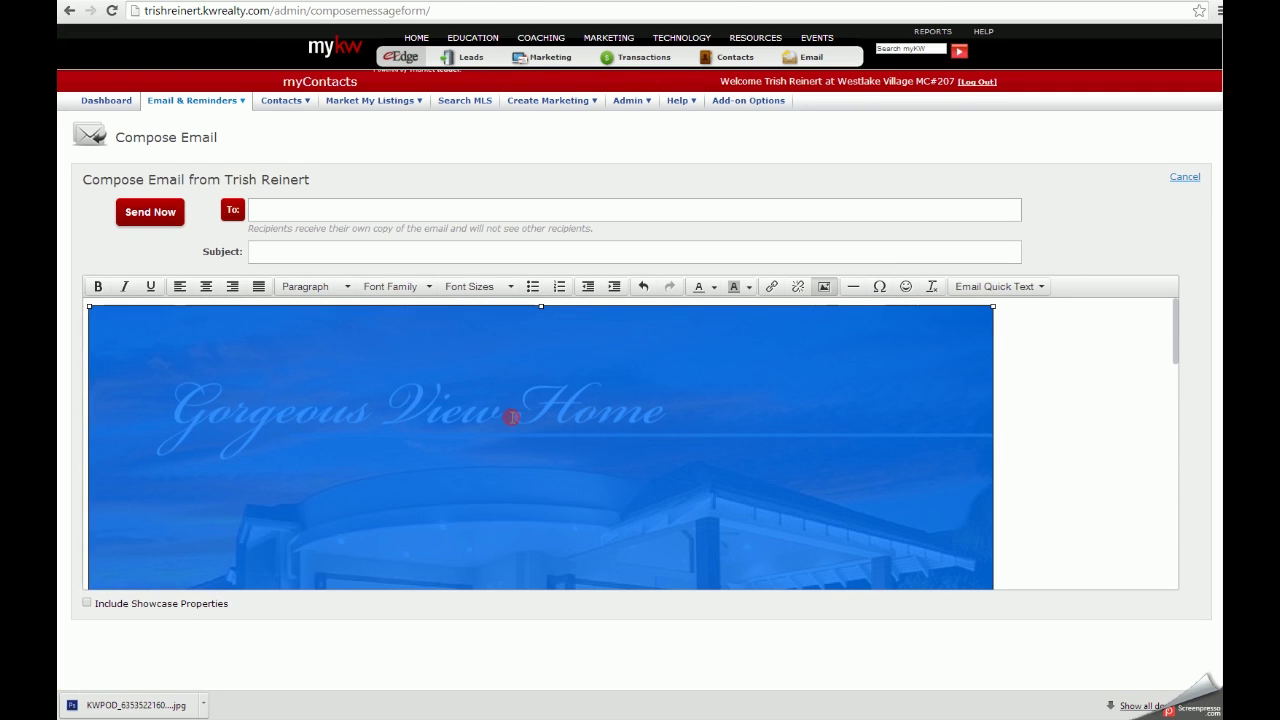
{"action": "left_click", "coordinate": [771, 288]}
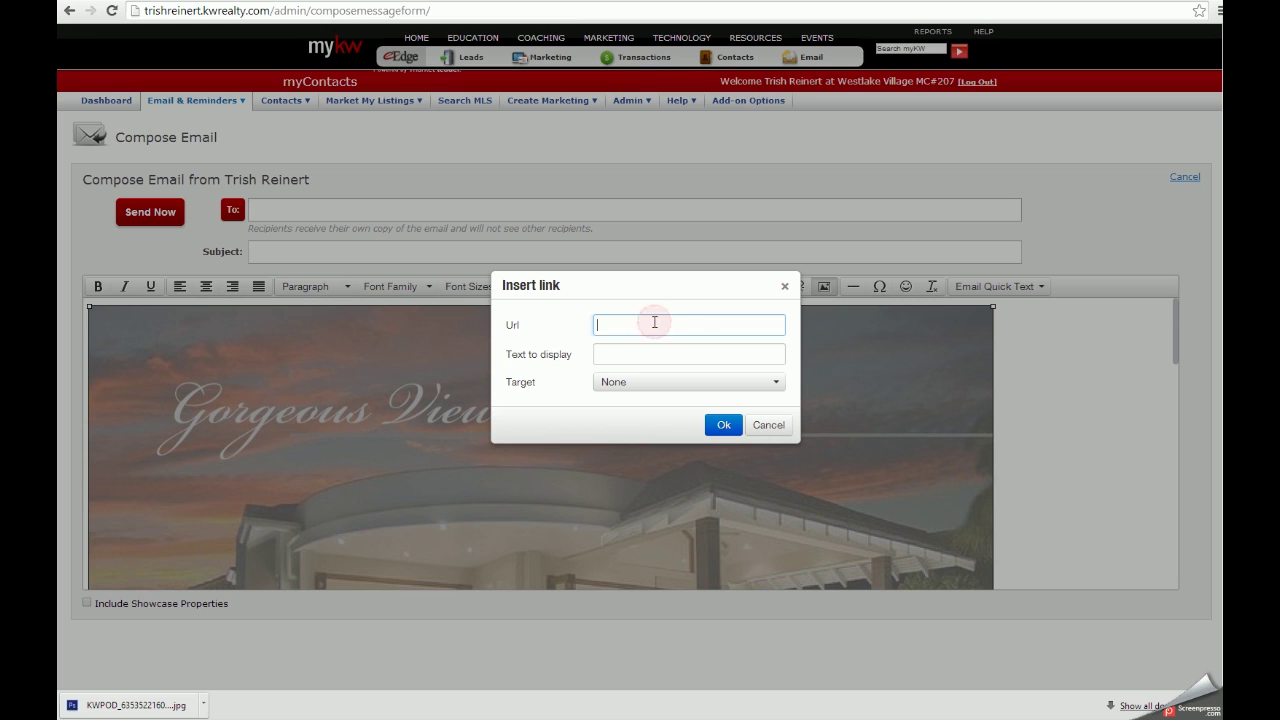
{"action": "key", "text": "ctrl+v"}
{"action": "left_click", "coordinate": [670, 355]}
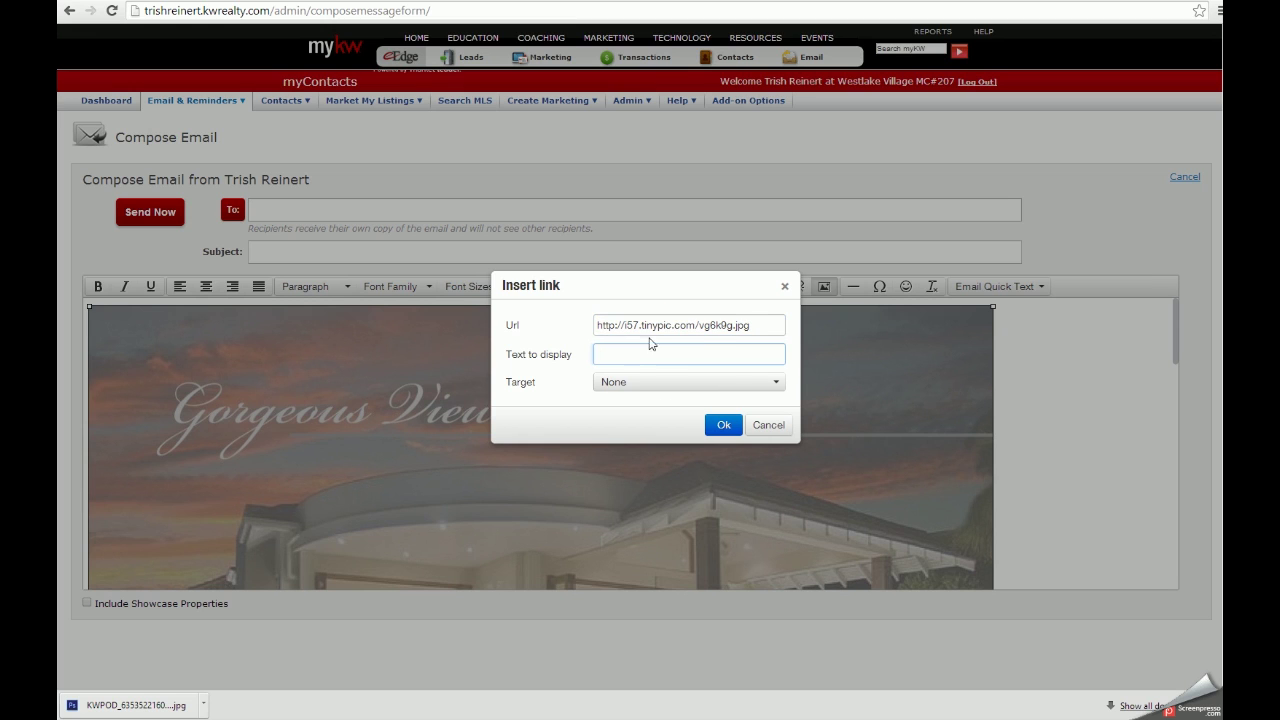
{"action": "left_click_drag", "start_coordinate": [757, 326], "coordinate": [578, 345]}
{"action": "type", "text": "http:"}
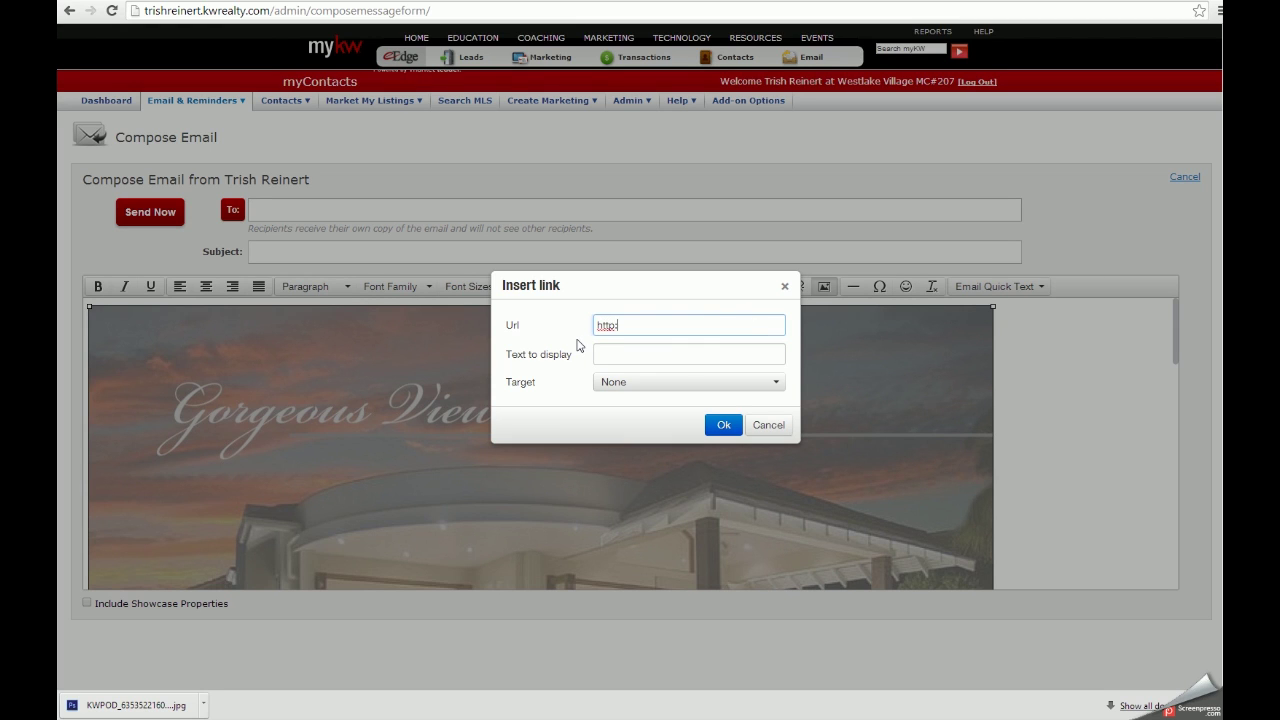
{"action": "type", "text": "//"}
{"action": "type", "text": "www."}
{"action": "type", "text": "."}
{"action": "type", "text": "youtube.com"}
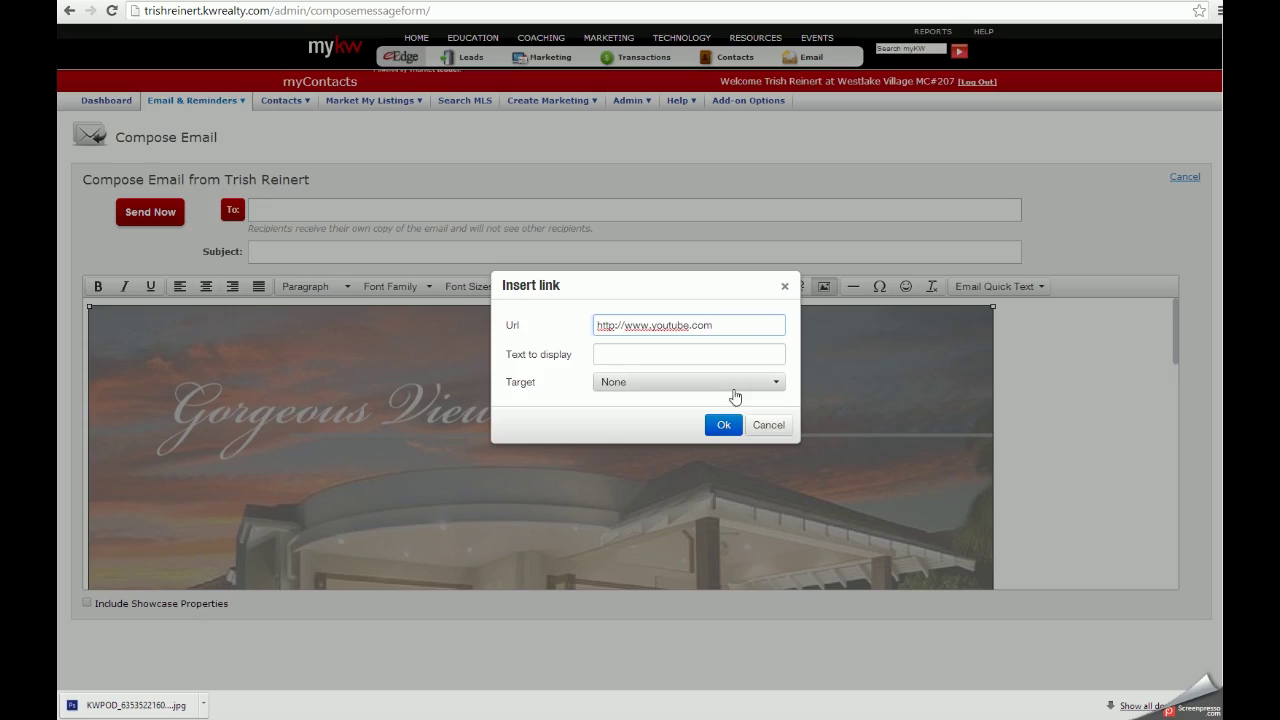
{"action": "left_click", "coordinate": [721, 423]}
{"action": "left_click", "coordinate": [1004, 412]}
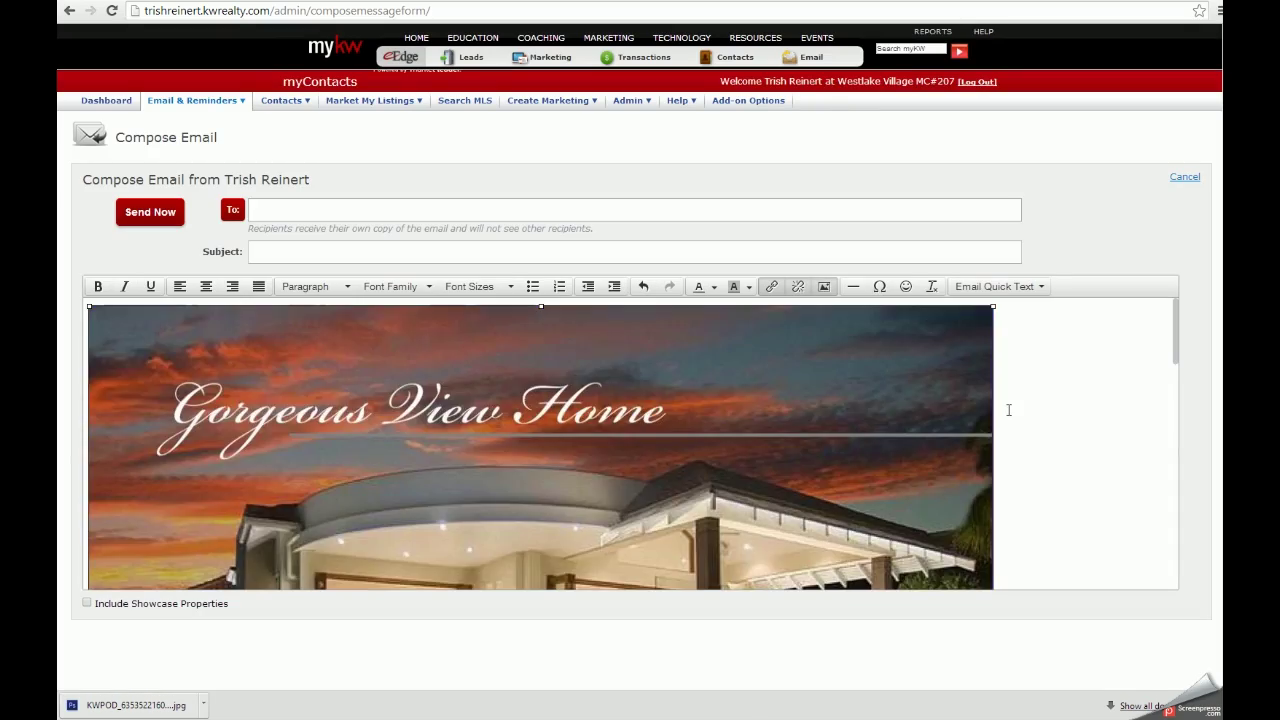
{"action": "scroll", "coordinate": [1006, 410], "scroll_direction": "down", "scroll_amount": 8}
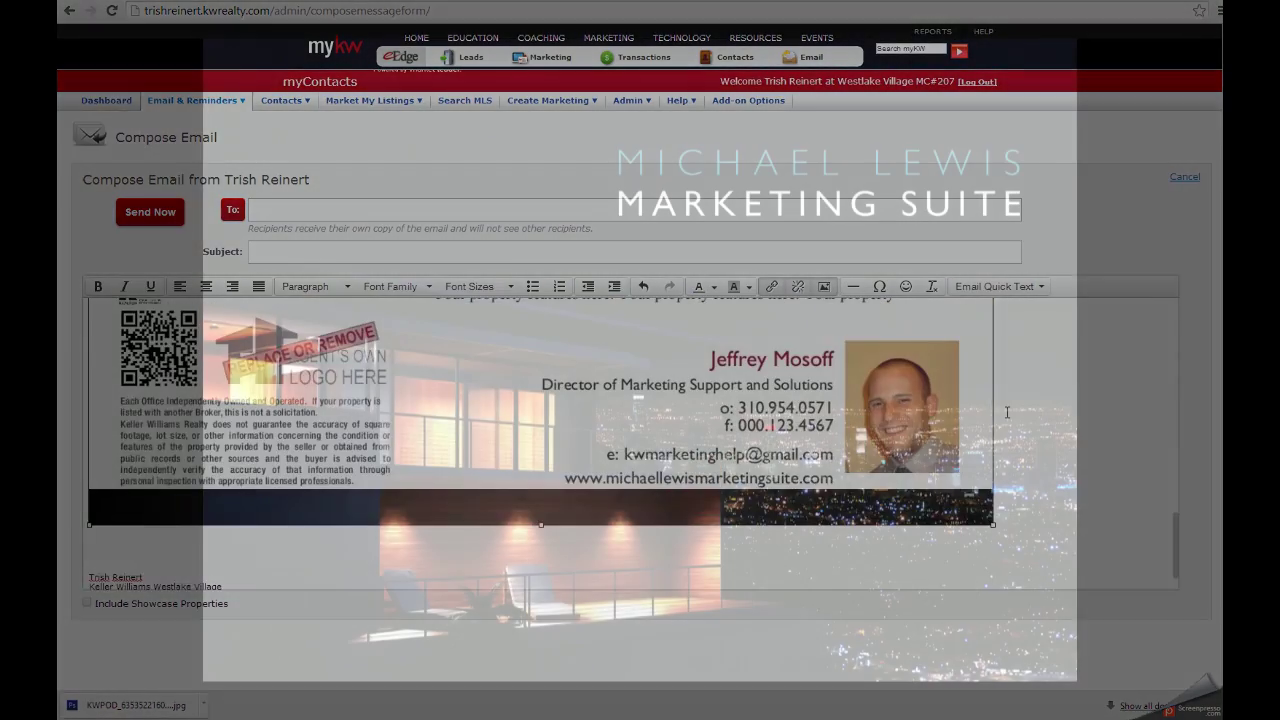